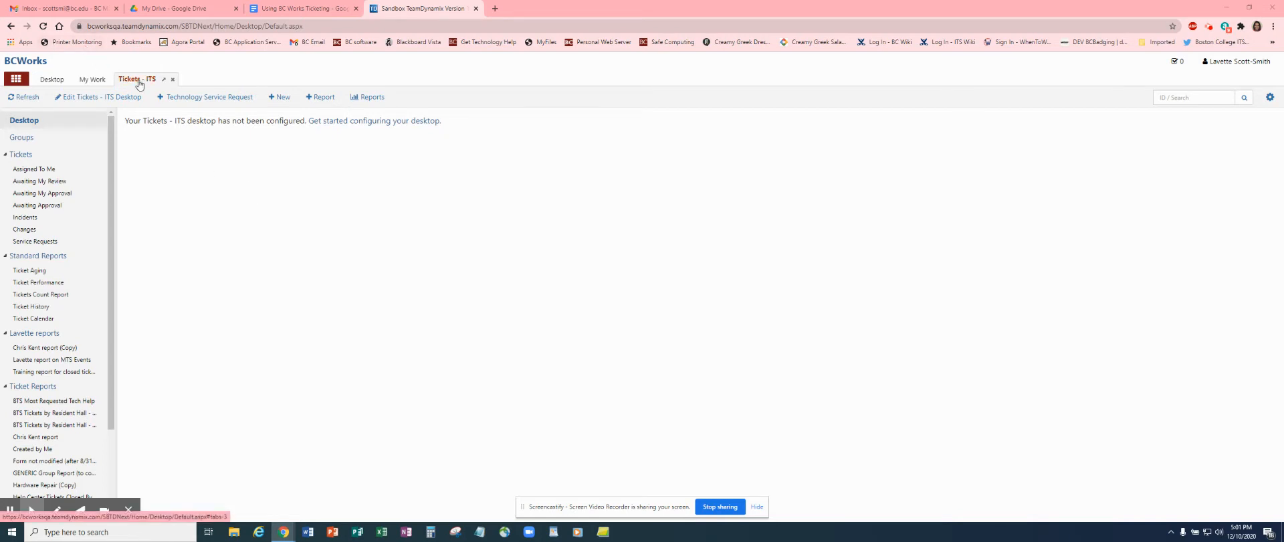
Open a new Technology Service Request form from the Tickets - ITS desktop.
{"action": "left_click", "coordinate": [202, 99]}
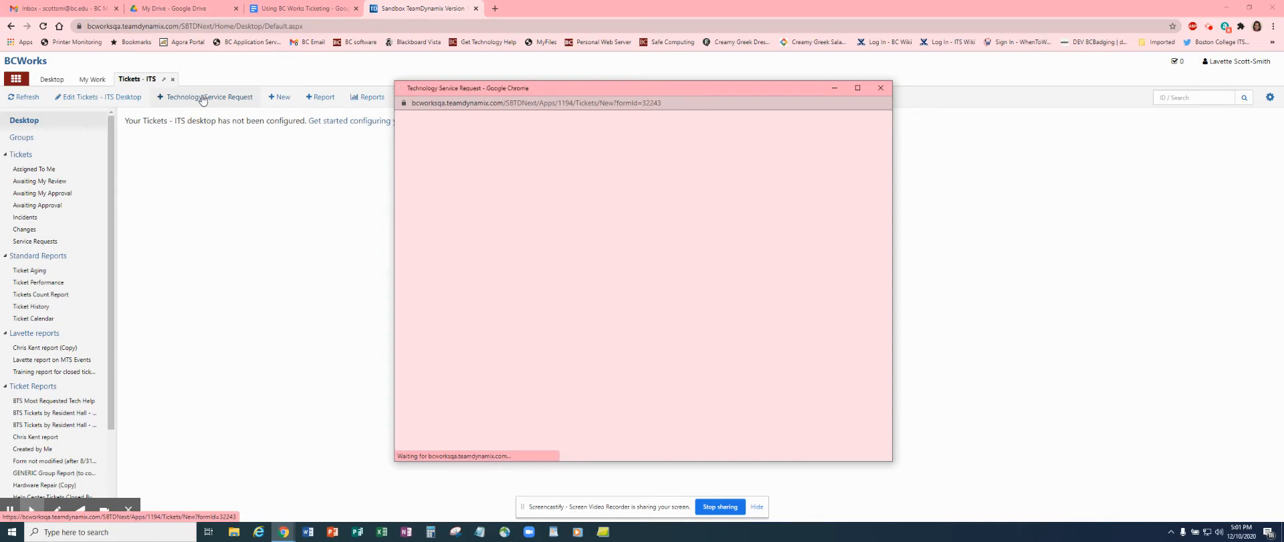
Maximize the Technology Service Request window so all its fields are shown.
{"action": "left_click", "coordinate": [856, 89]}
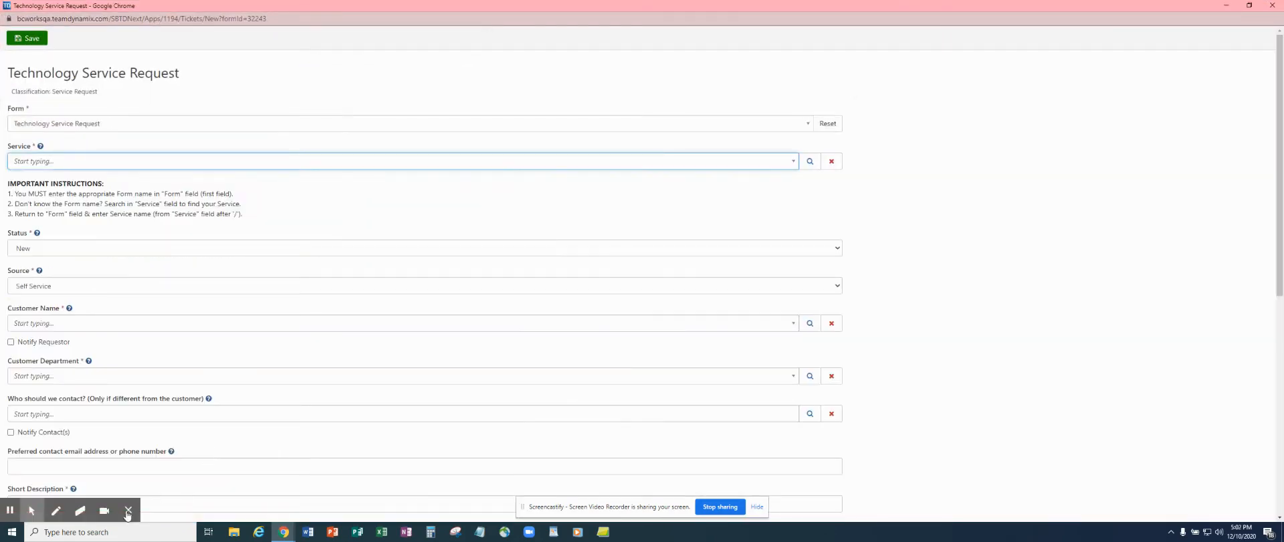
{"action": "left_click", "coordinate": [127, 511]}
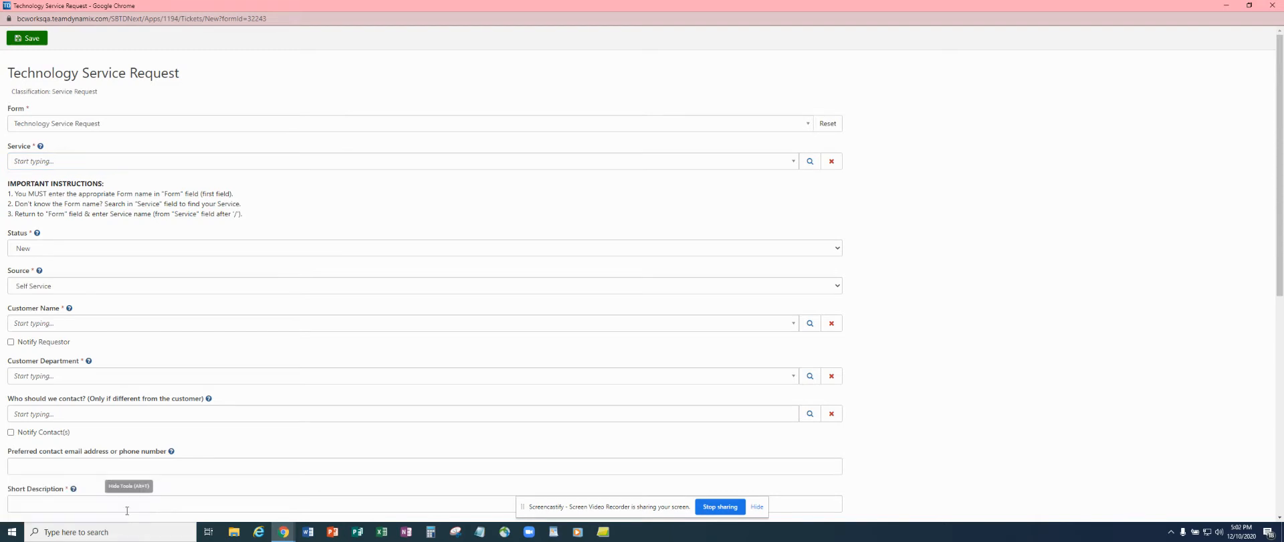
Search 'printing' and set the Service to Printing / Print Management.
{"action": "left_click", "coordinate": [145, 162]}
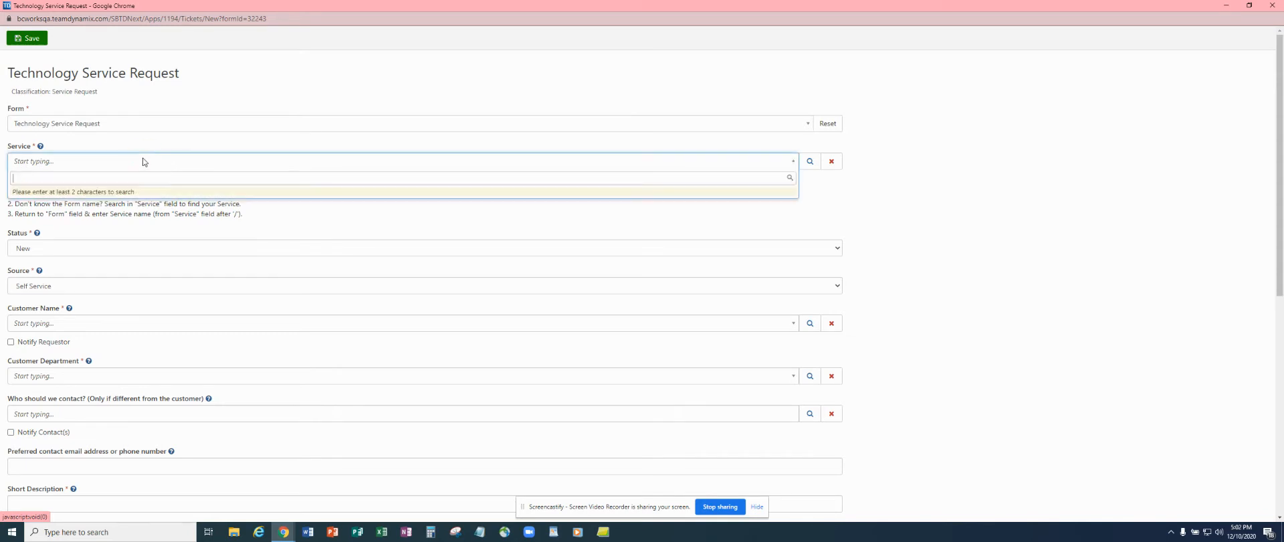
{"action": "type", "text": "pr"}
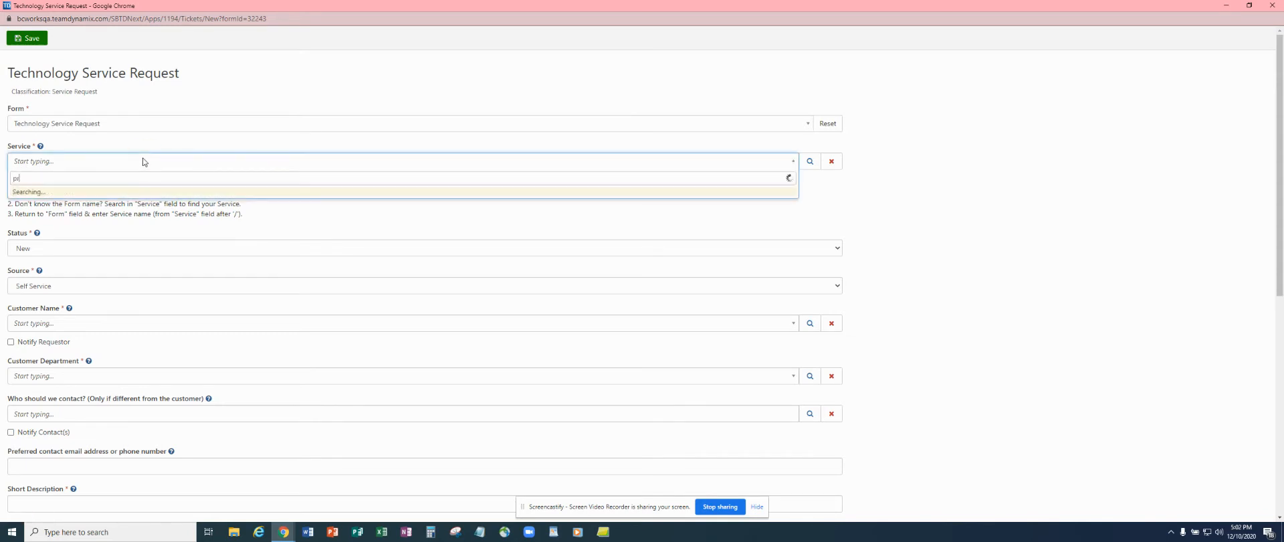
{"action": "type", "text": "inting"}
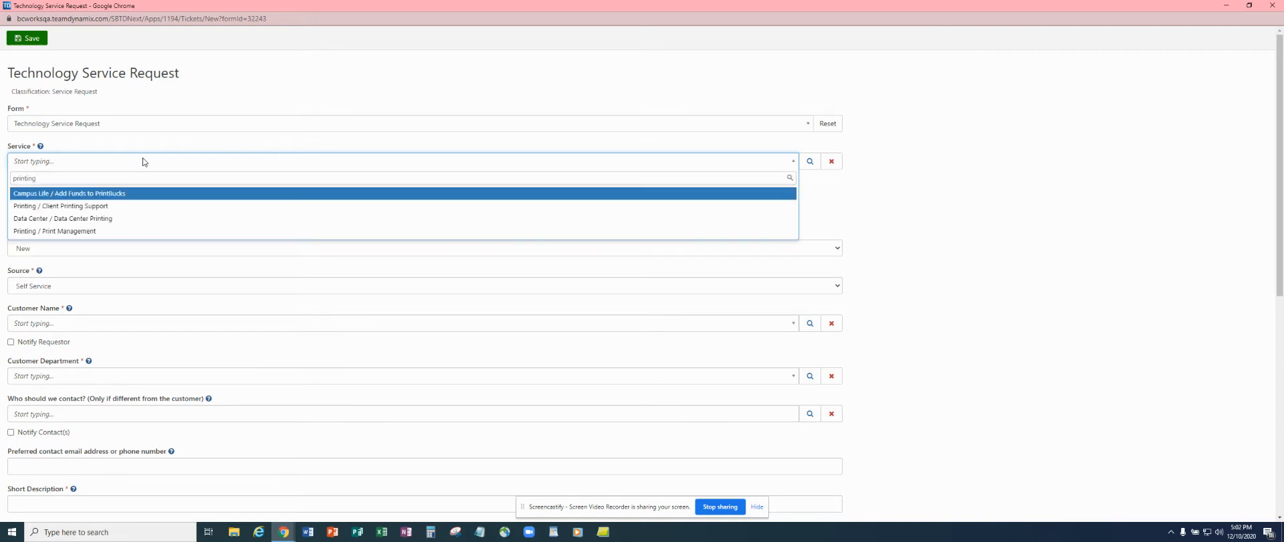
{"action": "left_click", "coordinate": [78, 231]}
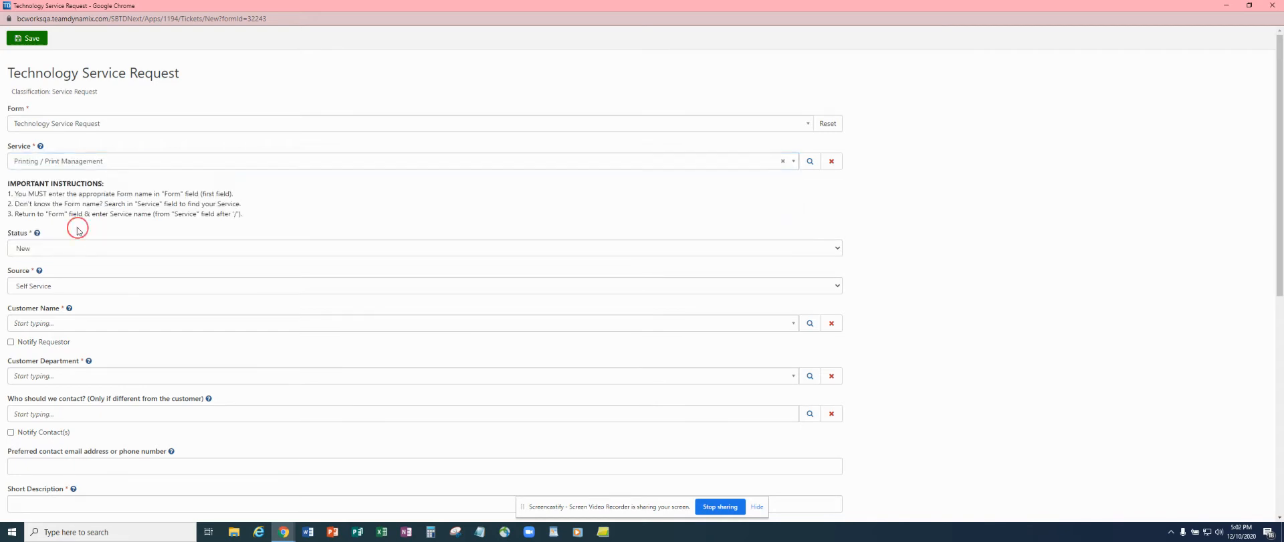
Switch the request's Form to Print Management, found by searching 'print'.
{"action": "left_click", "coordinate": [164, 127]}
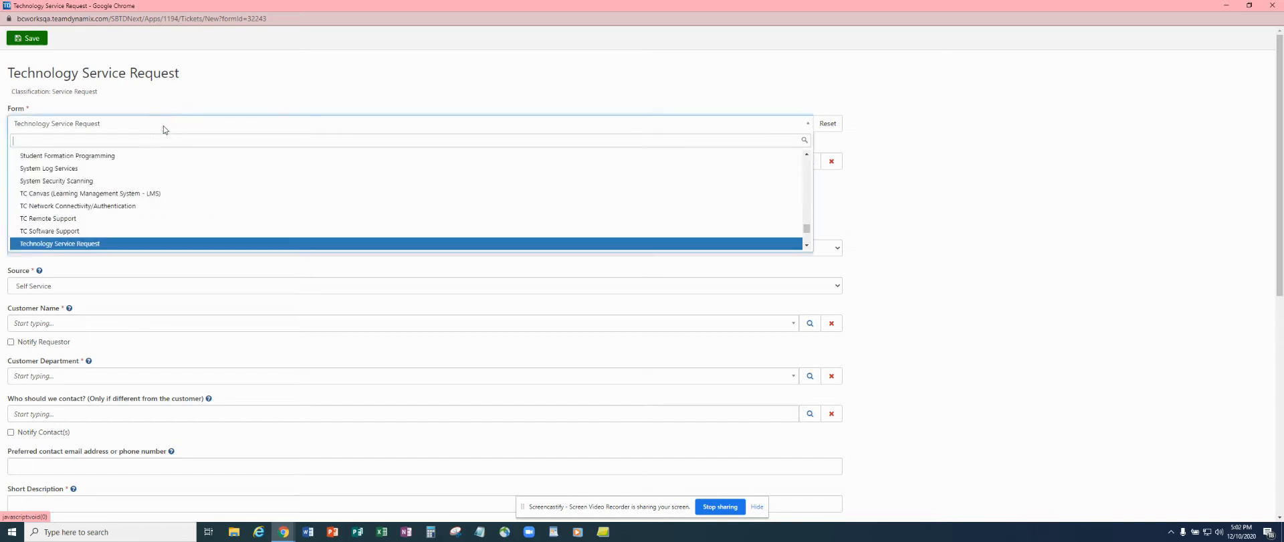
{"action": "type", "text": "print"}
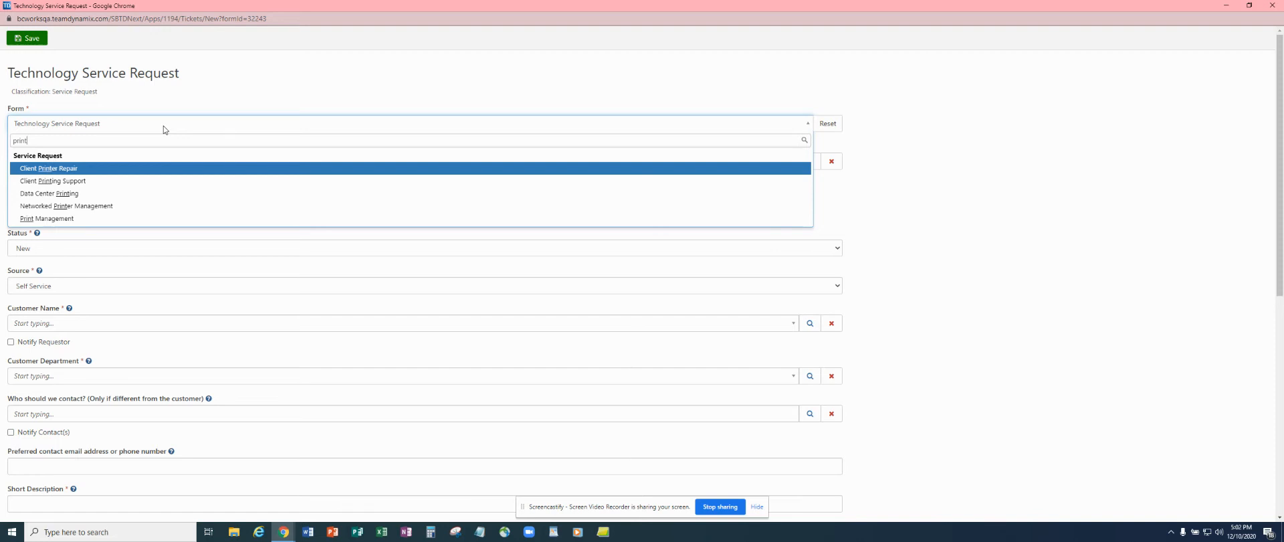
{"action": "left_click", "coordinate": [75, 219]}
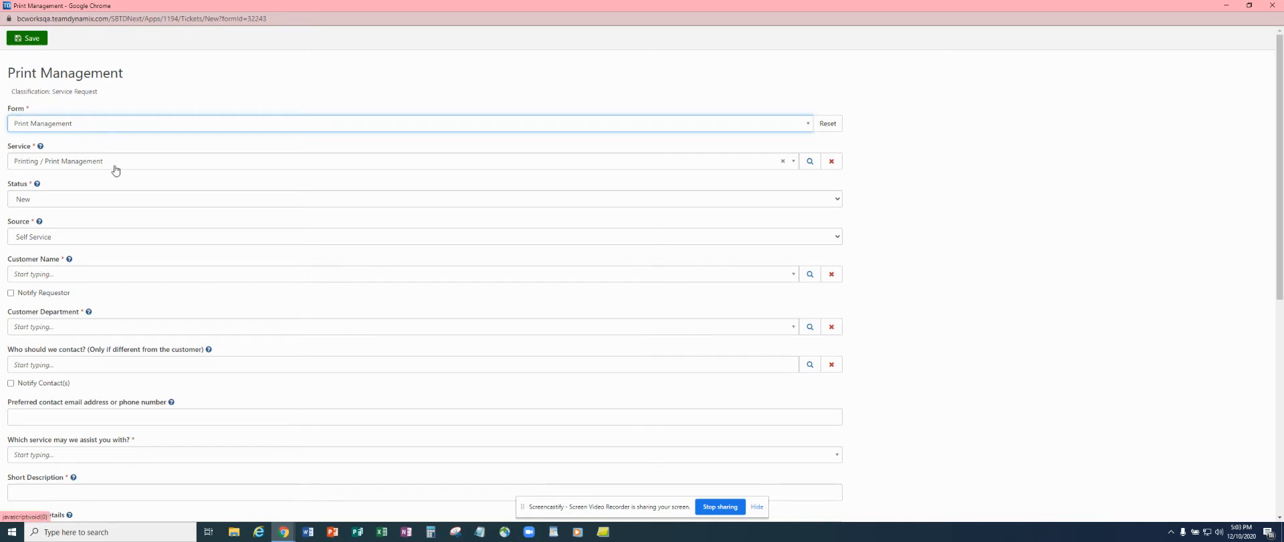
Change the request's Source from Self Service to Phone.
{"action": "left_click", "coordinate": [88, 240]}
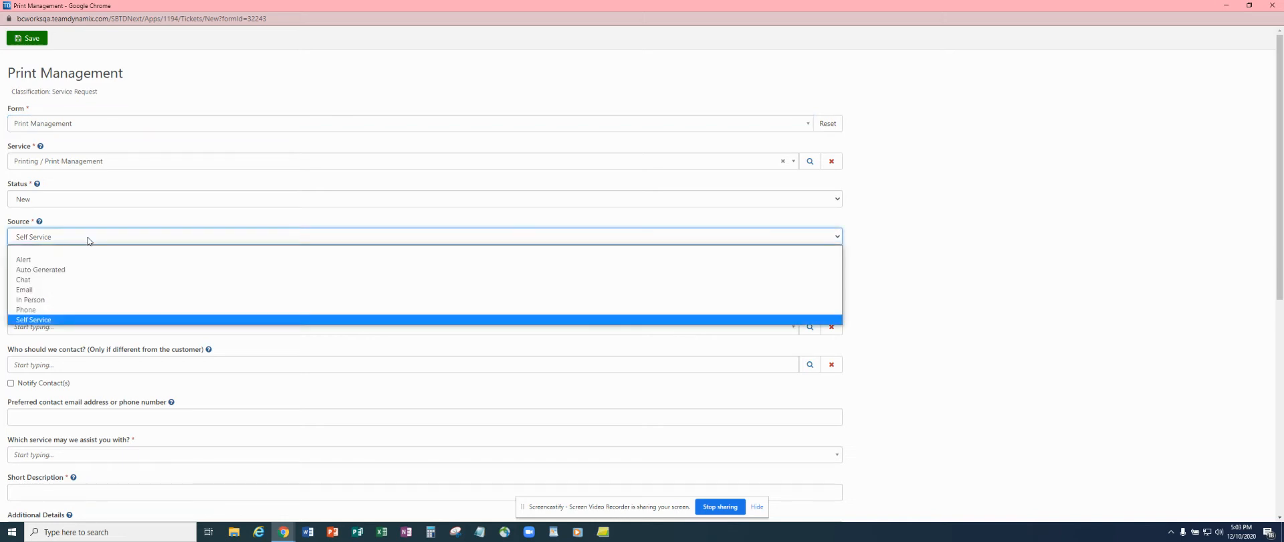
{"action": "left_click", "coordinate": [33, 311]}
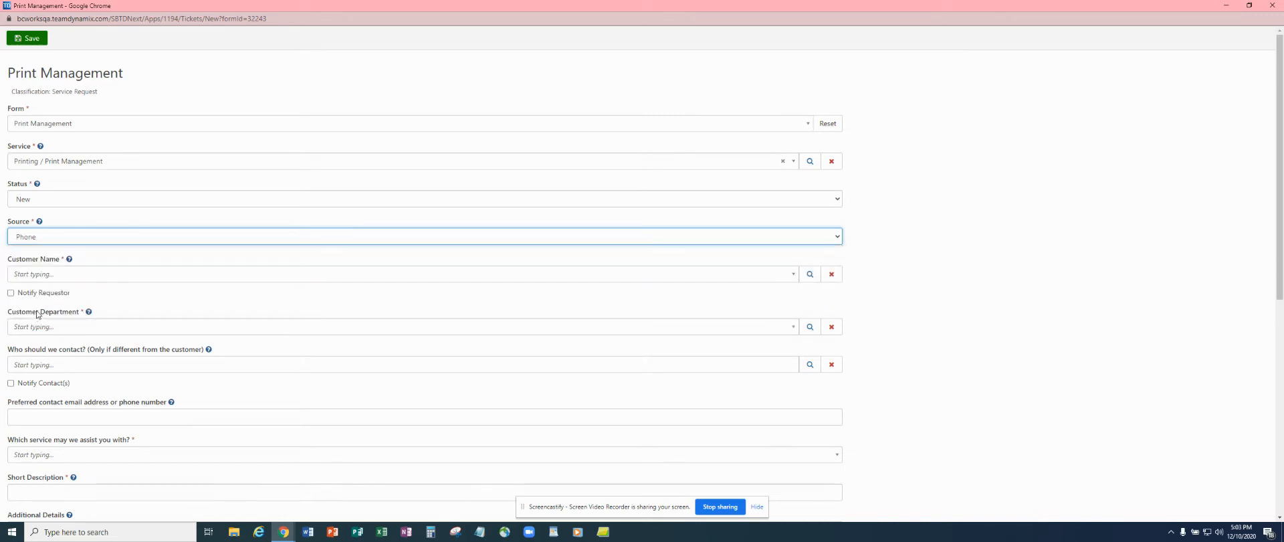
{"action": "left_click", "coordinate": [100, 275]}
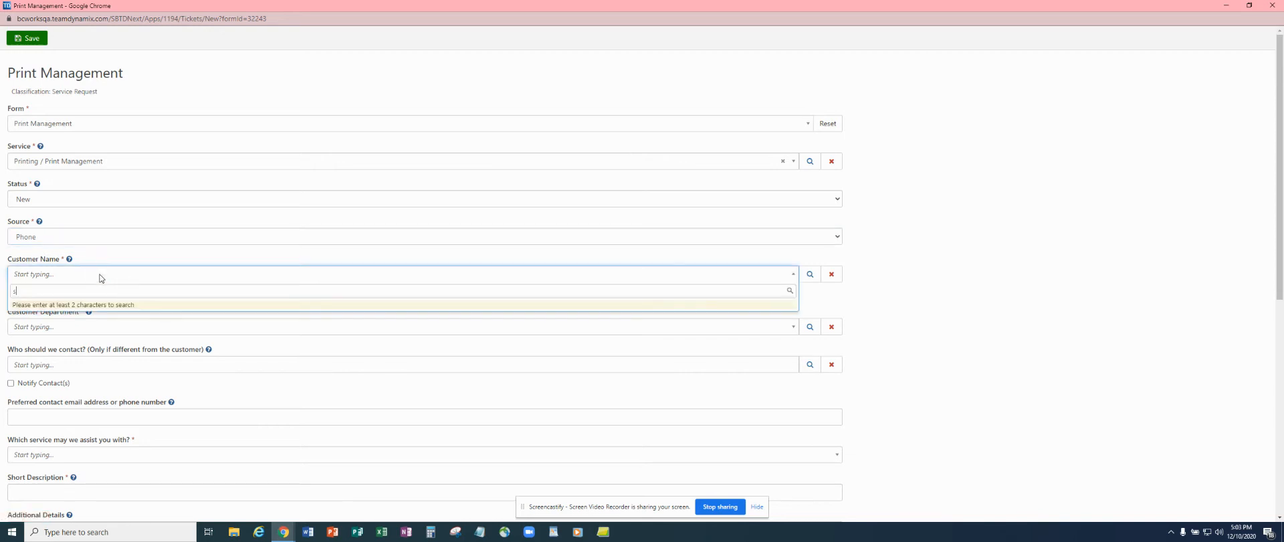
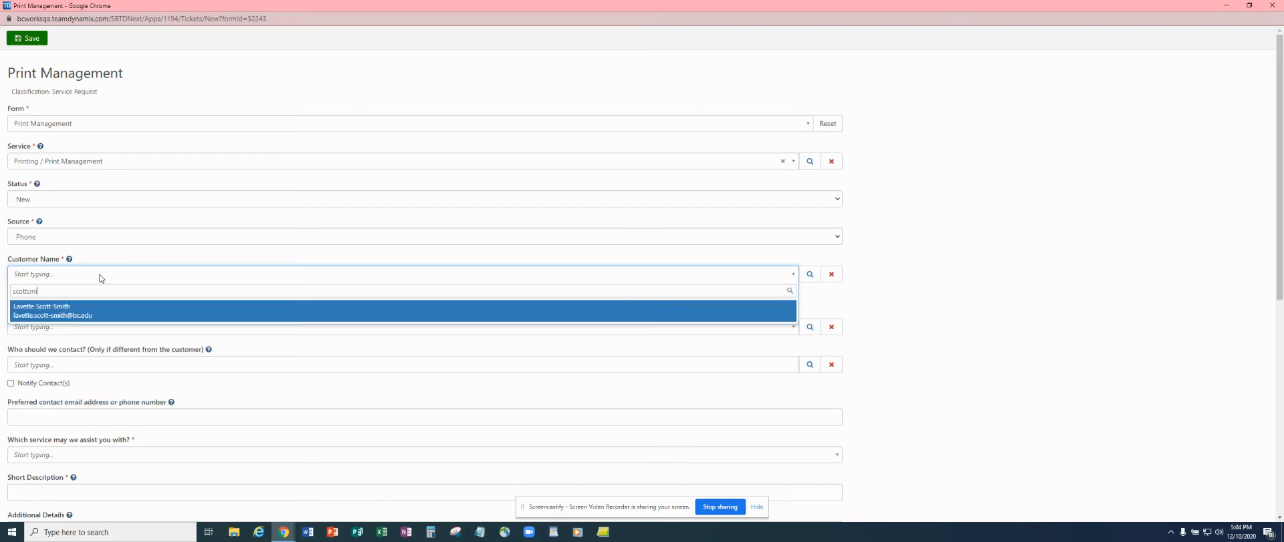
Search for the customer by username, select them, and turn on Notify Requestor.
{"action": "left_click", "coordinate": [69, 317]}
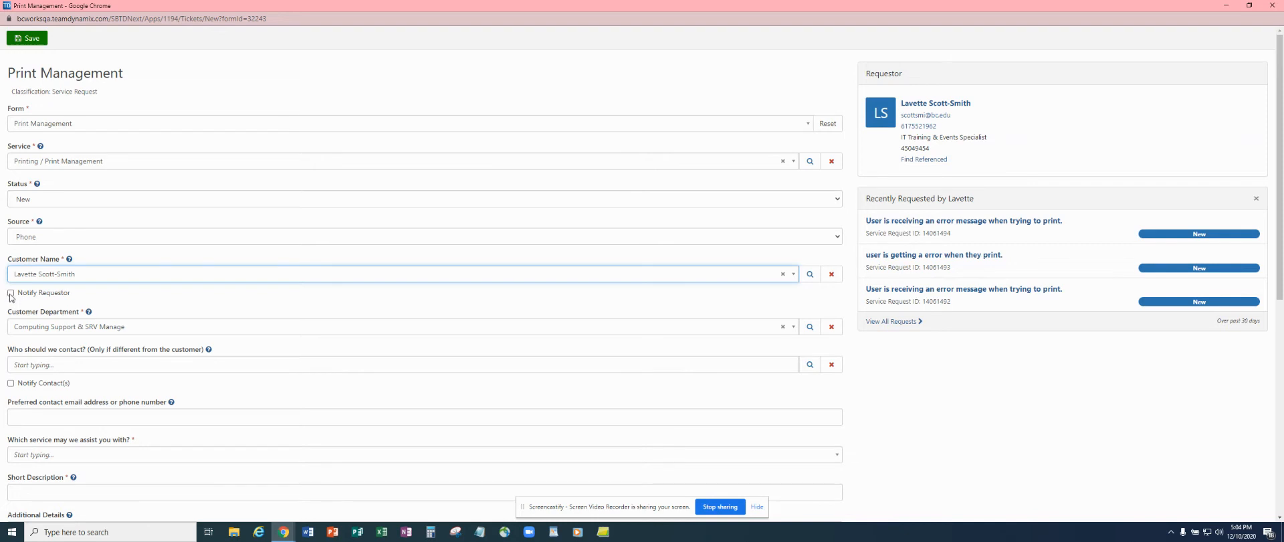
{"action": "left_click", "coordinate": [11, 293]}
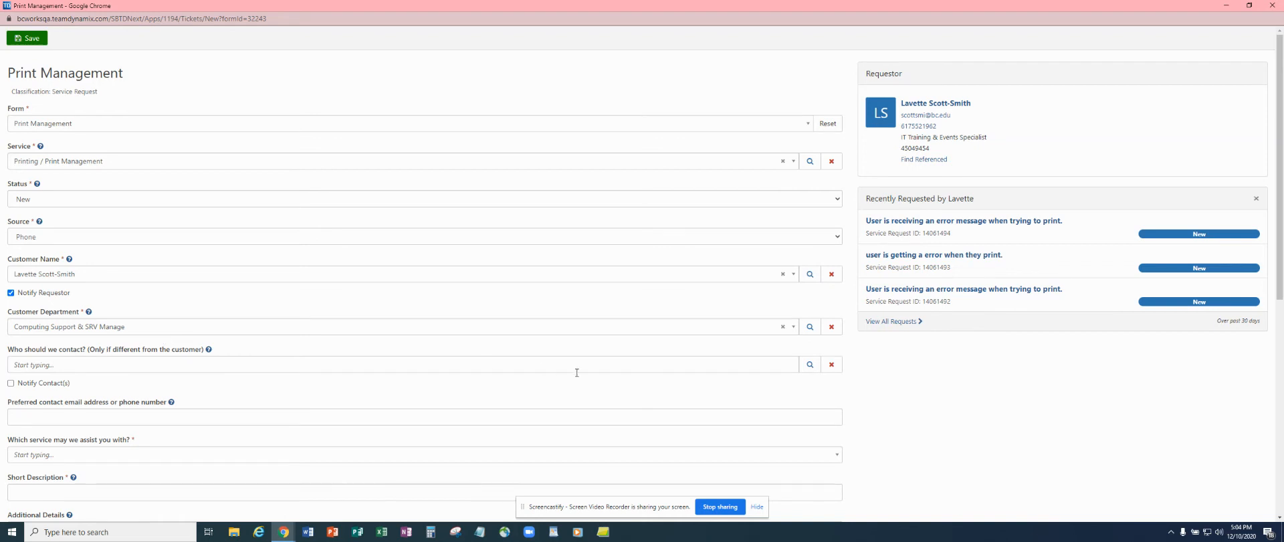
Open the Customer Department lookup and close it without choosing a department.
{"action": "left_click", "coordinate": [810, 327]}
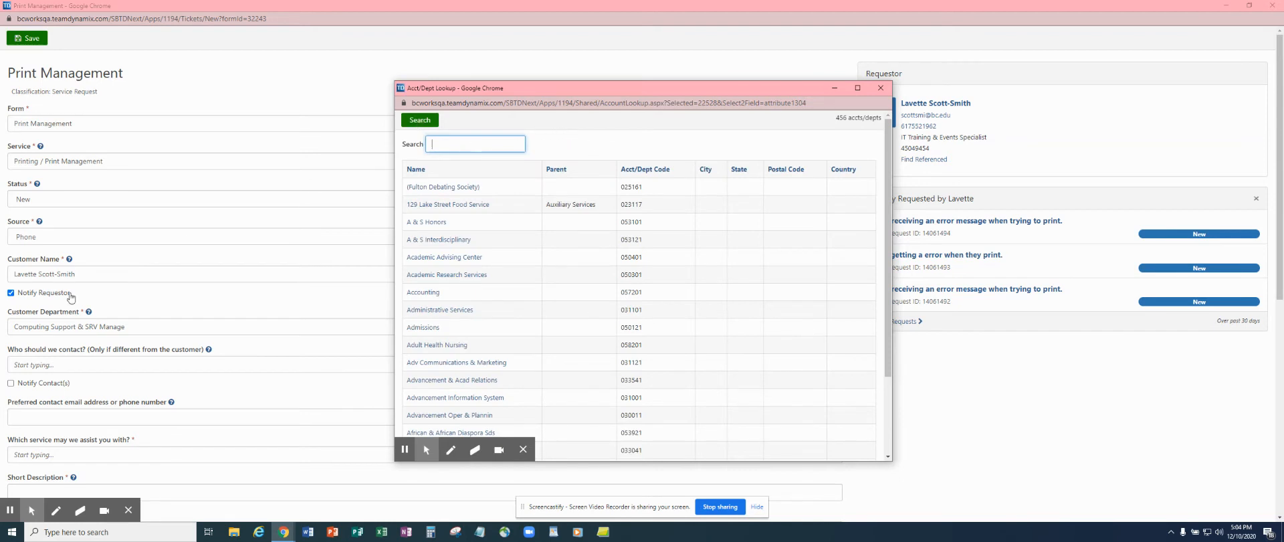
{"action": "left_click", "coordinate": [881, 88]}
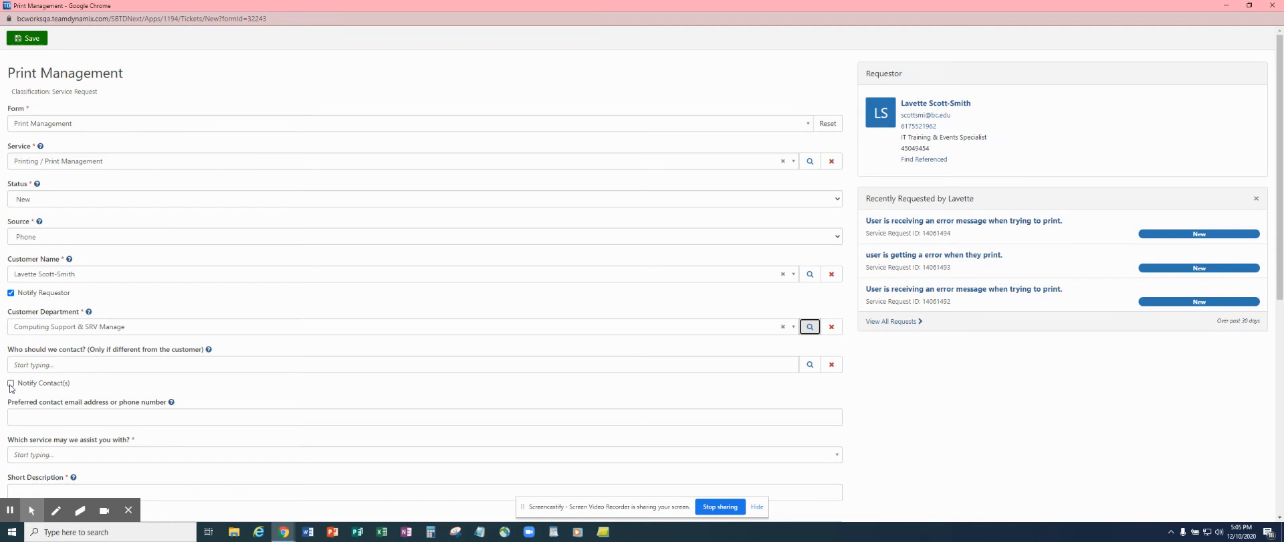
Set the service needed to Release Station and the Action to Incident.
{"action": "scroll", "coordinate": [341, 290], "scroll_direction": "down", "scroll_amount": 3}
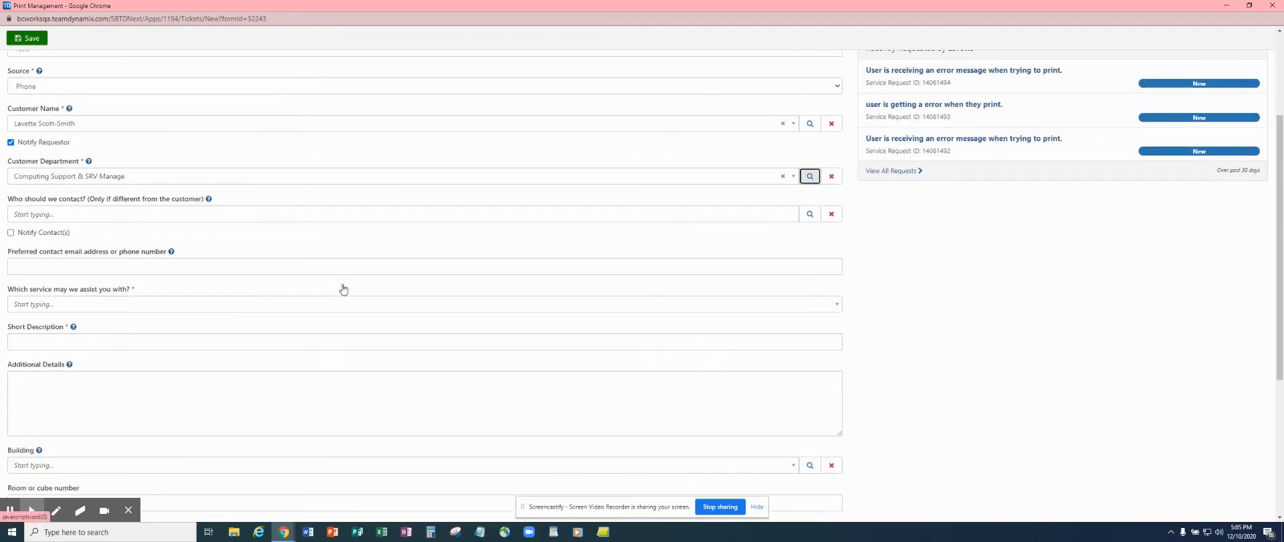
{"action": "left_click", "coordinate": [154, 306]}
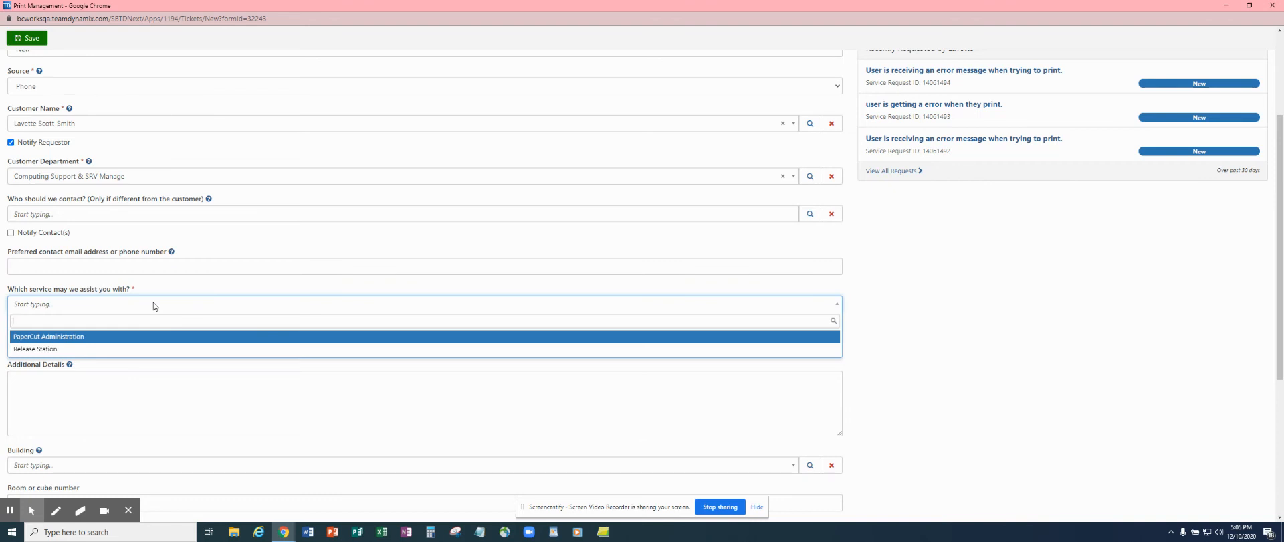
{"action": "left_click", "coordinate": [43, 350]}
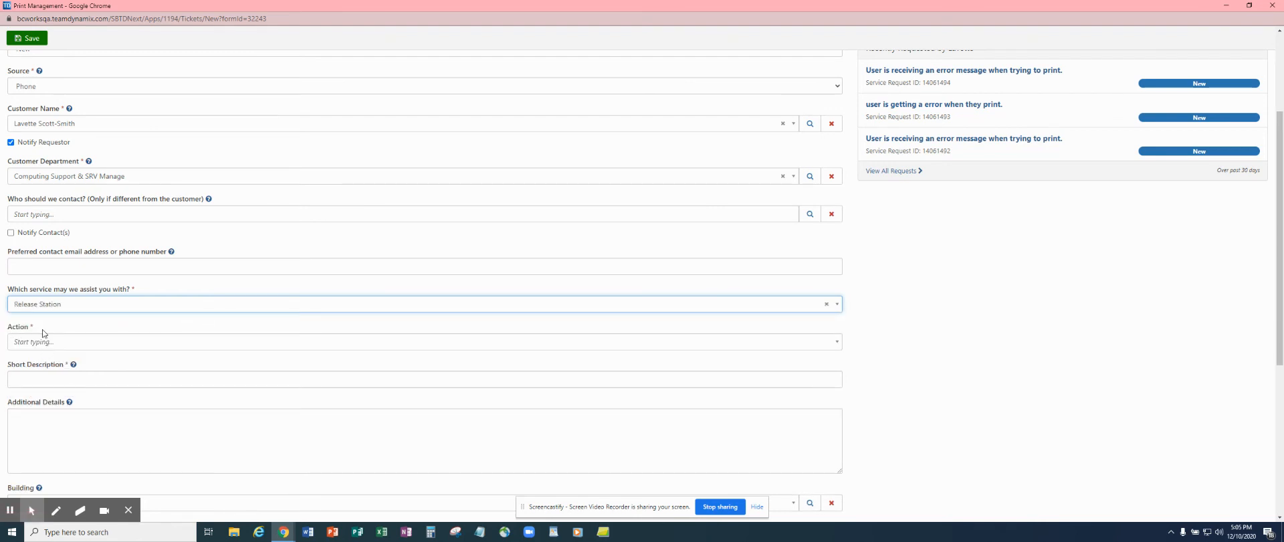
{"action": "left_click", "coordinate": [106, 343]}
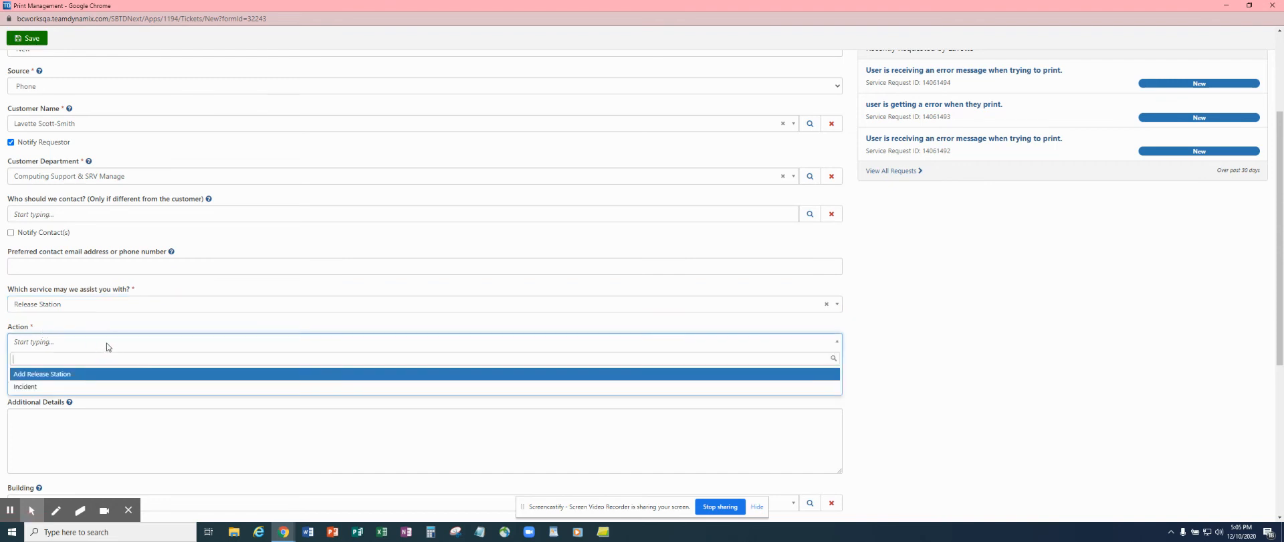
{"action": "left_click", "coordinate": [28, 386]}
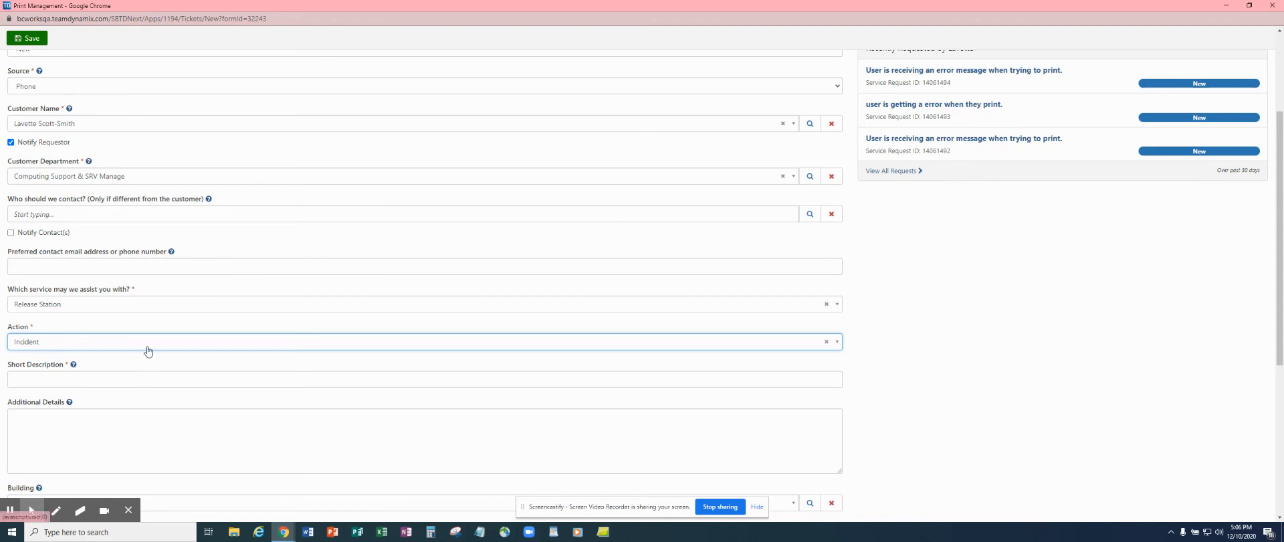
Fill Short Description with the suggestion 'User is receiving an error message when trying to print.'.
{"action": "left_click", "coordinate": [117, 379]}
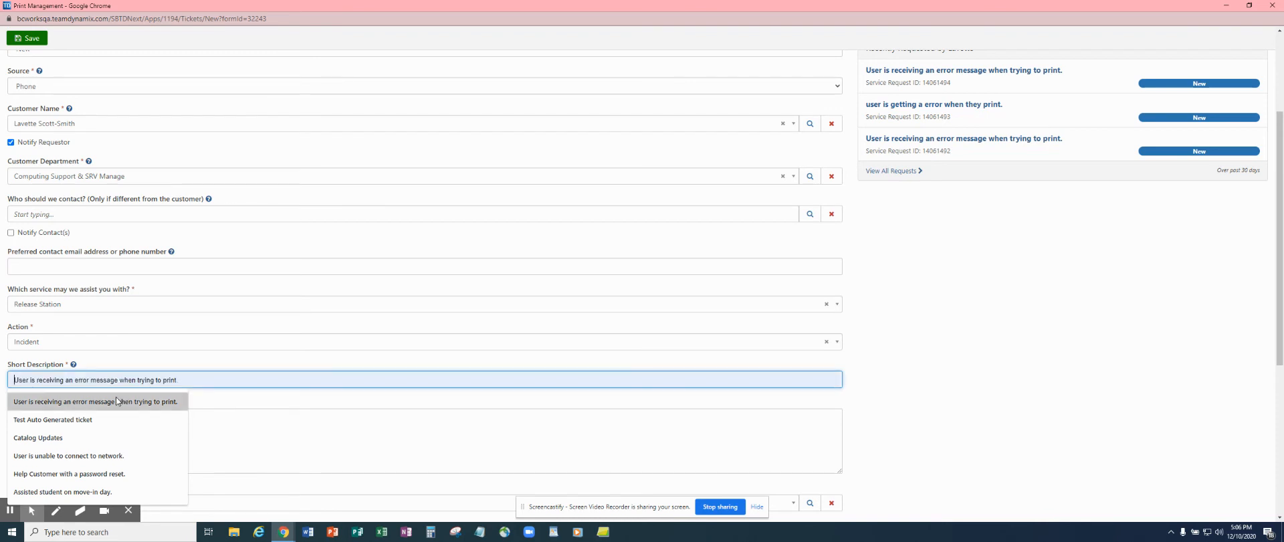
{"action": "left_click", "coordinate": [117, 400]}
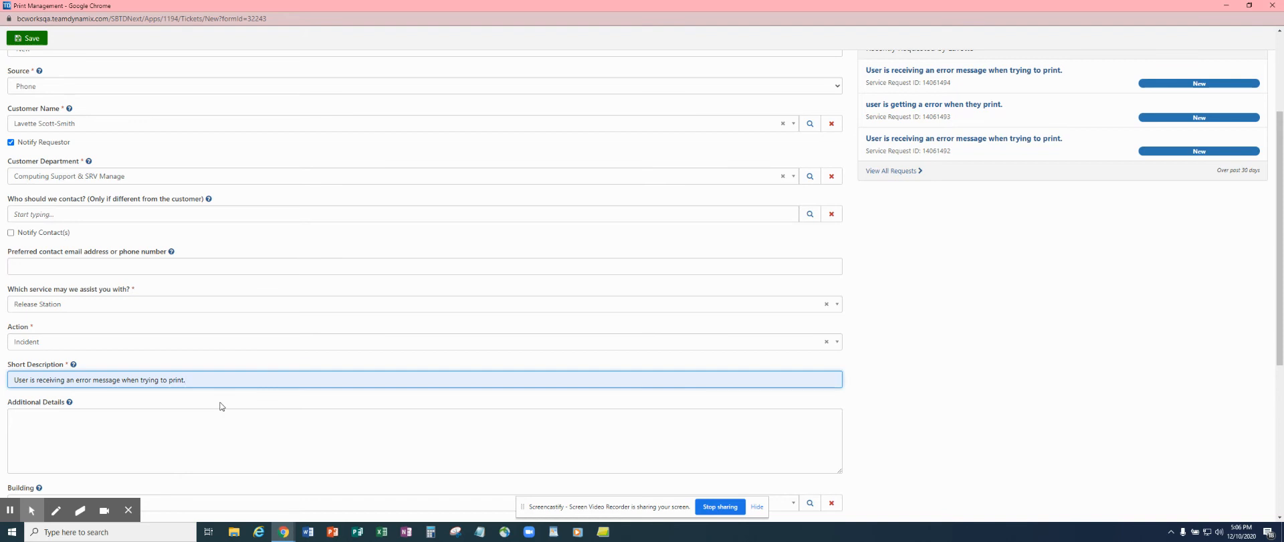
{"action": "left_click", "coordinate": [78, 433]}
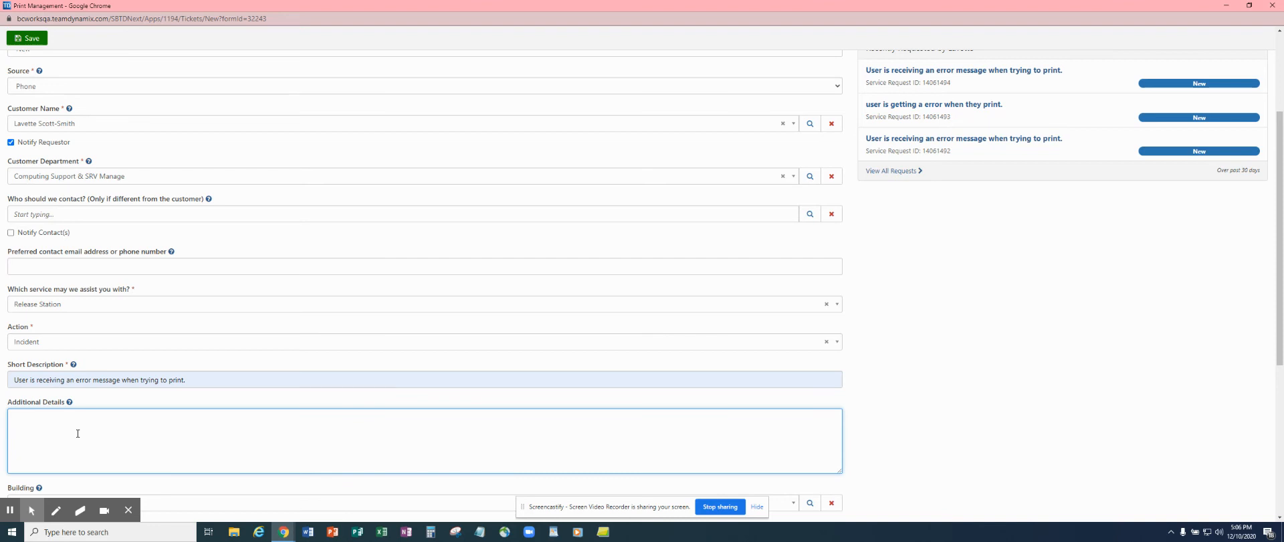
Enter 'Student is not able to print to the bc system. She is getting an error' as Additional Details.
{"action": "type", "text": "Student is not able to print to the bc system. She is getting an error."}
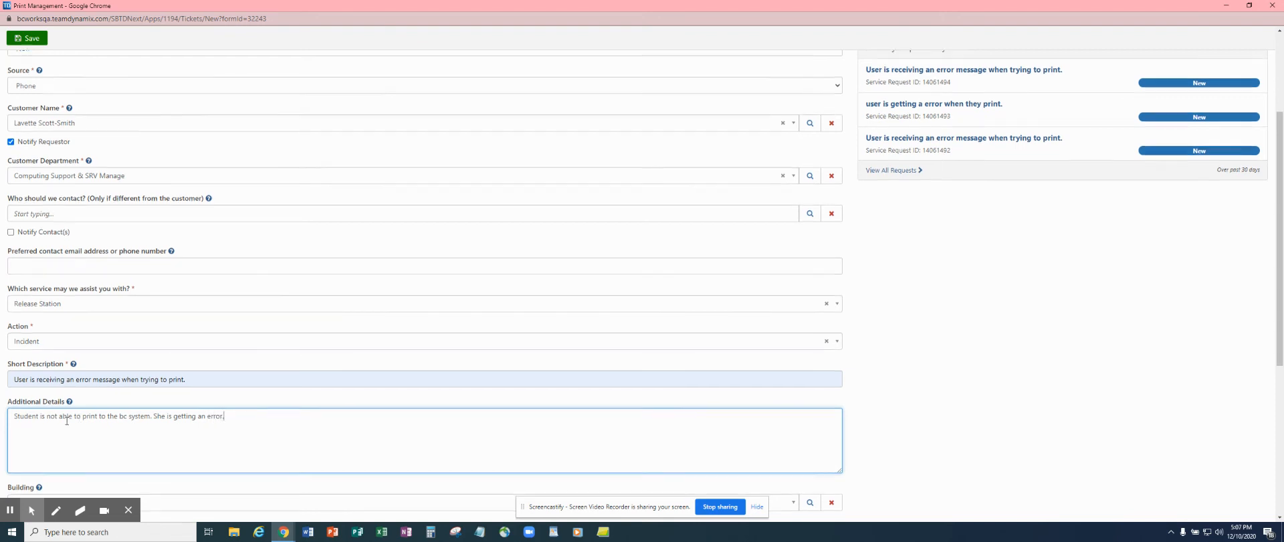
{"action": "scroll", "coordinate": [167, 408], "scroll_direction": "down", "scroll_amount": 4}
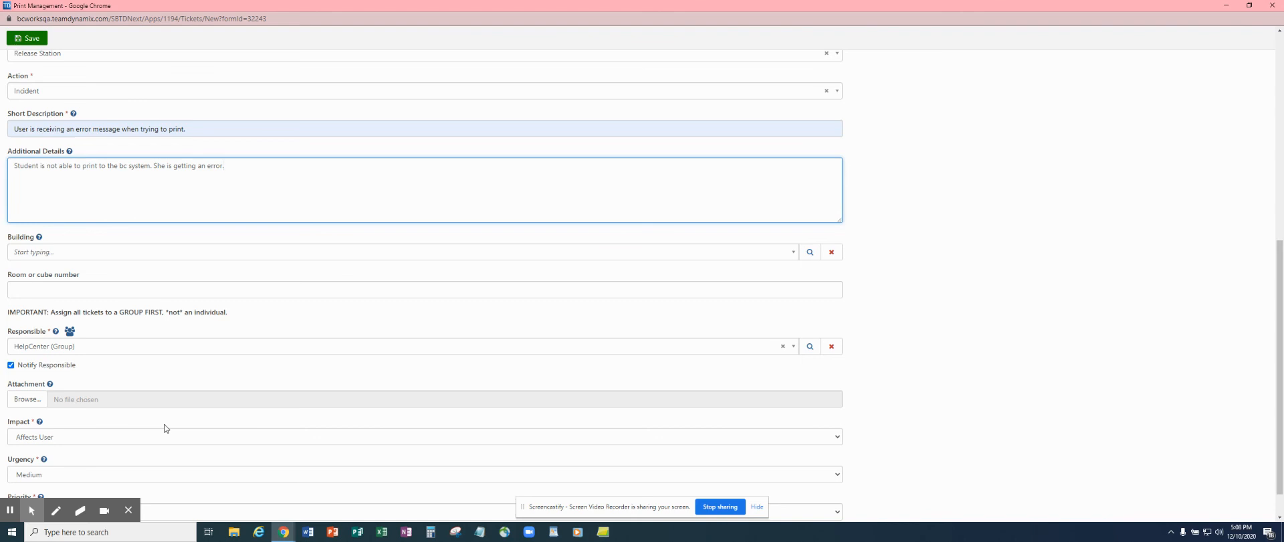
Attach Generic_error_message.png from the Desktop to the Print Management request.
{"action": "left_click", "coordinate": [27, 400]}
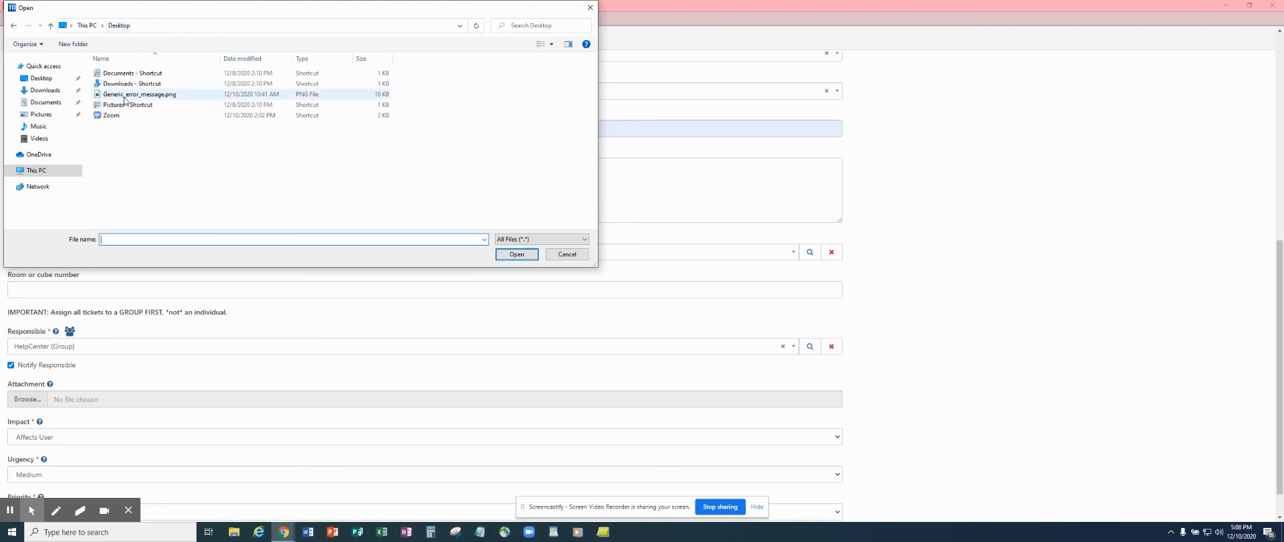
{"action": "left_click", "coordinate": [124, 97]}
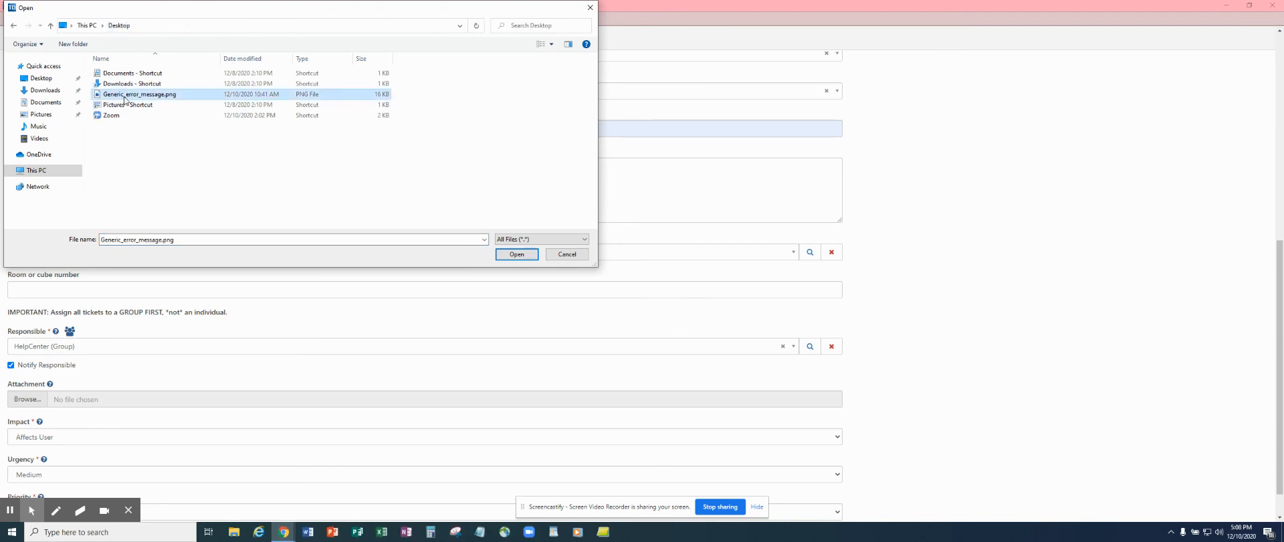
{"action": "left_click", "coordinate": [517, 254]}
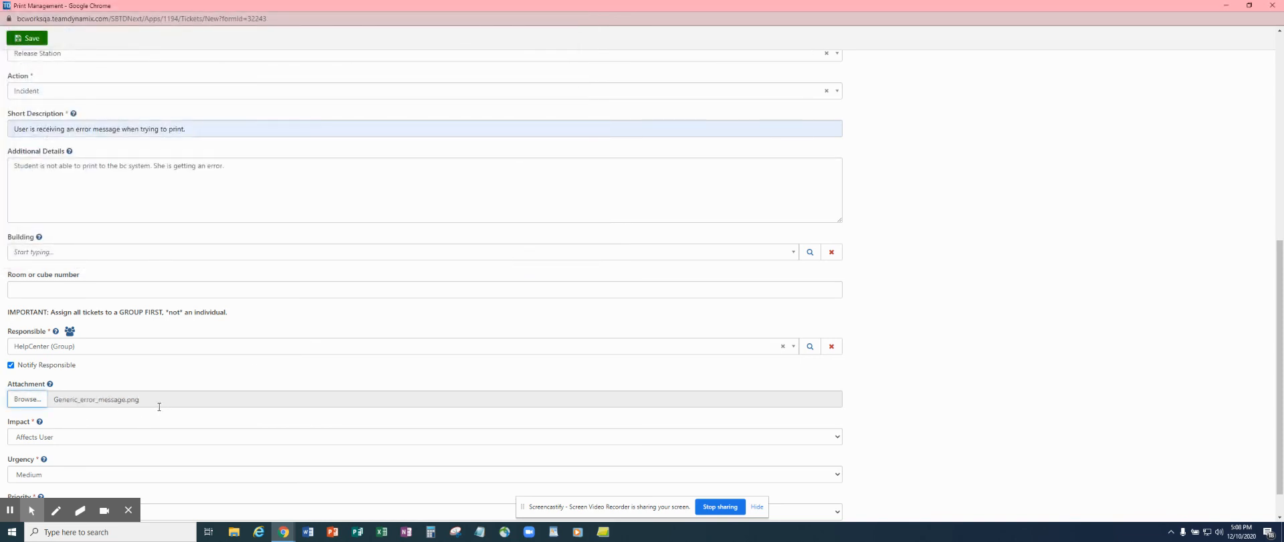
{"action": "scroll", "coordinate": [254, 368], "scroll_direction": "down", "scroll_amount": 1}
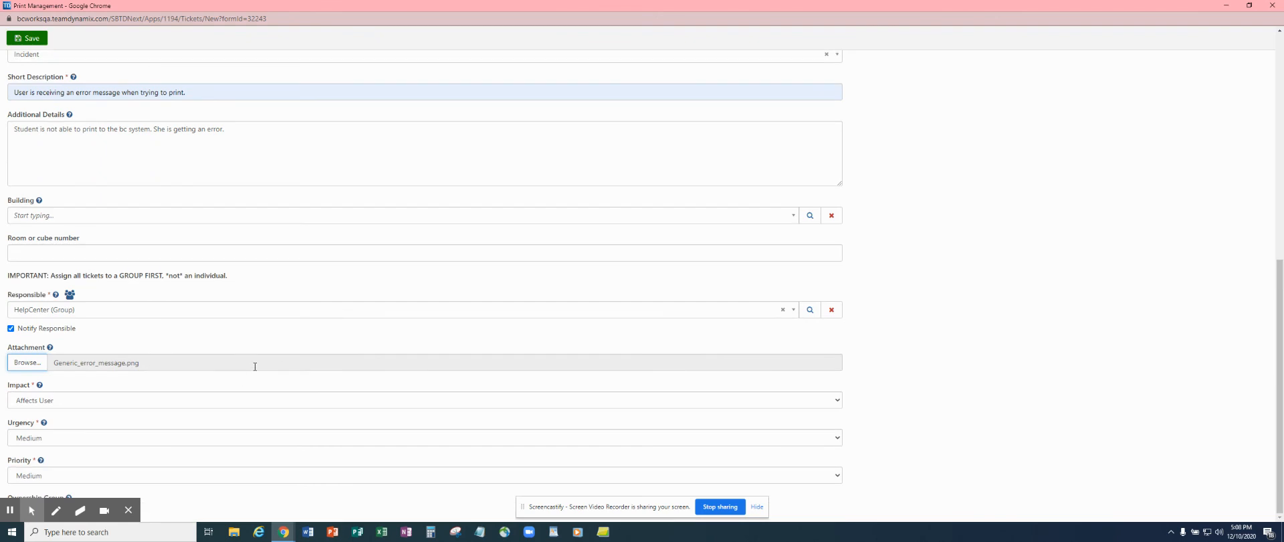
Confirm Impact Affects User with Urgency and Priority Medium, then save the request.
{"action": "left_click", "coordinate": [125, 512]}
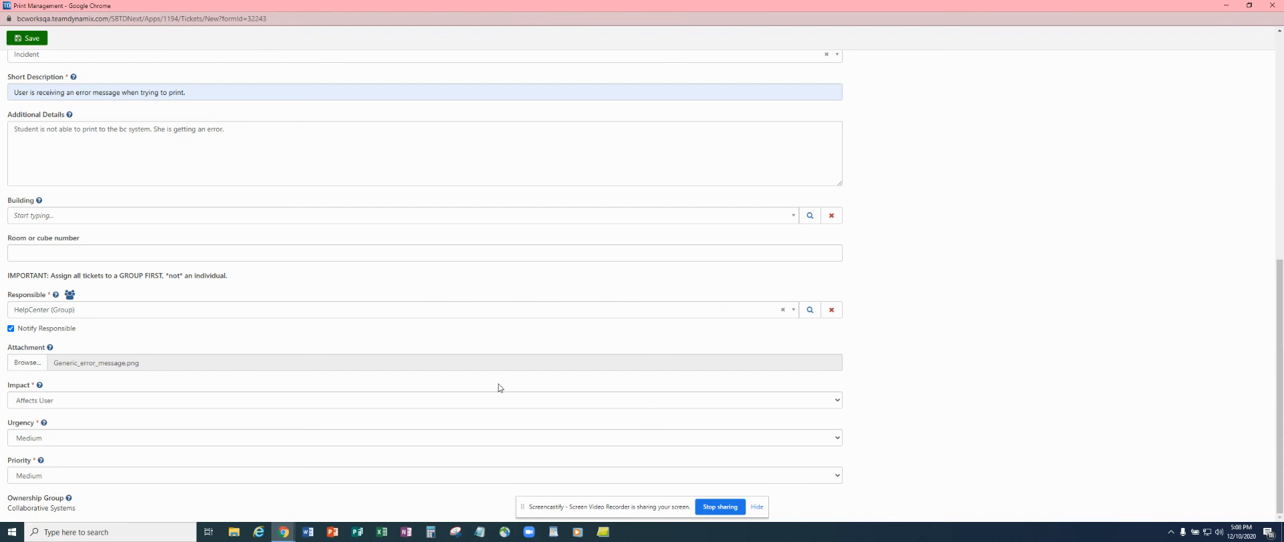
{"action": "left_click", "coordinate": [28, 40]}
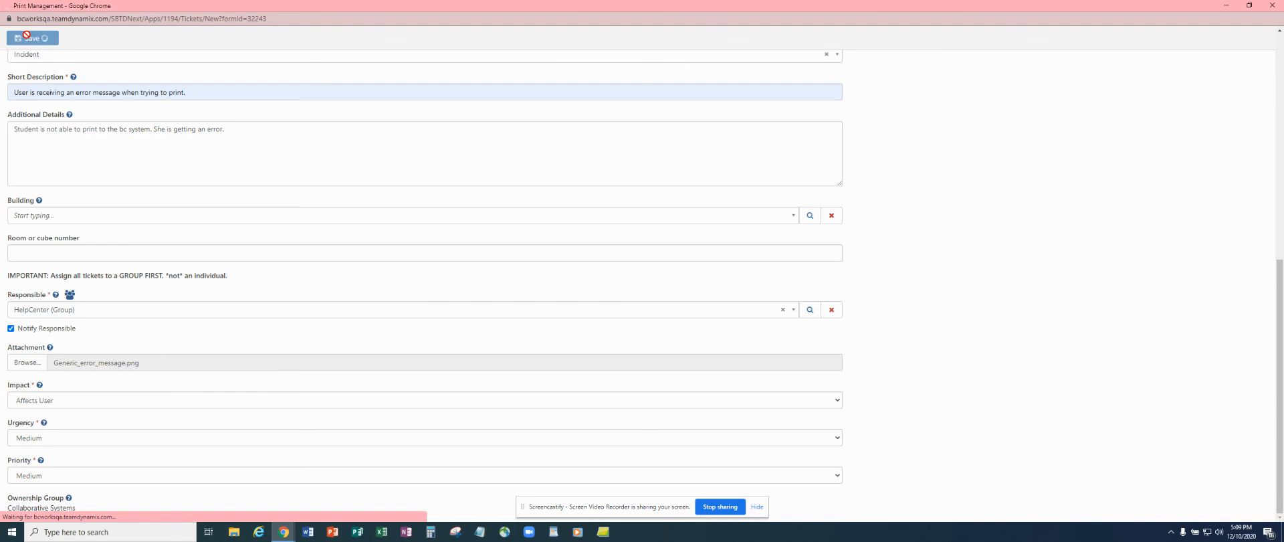